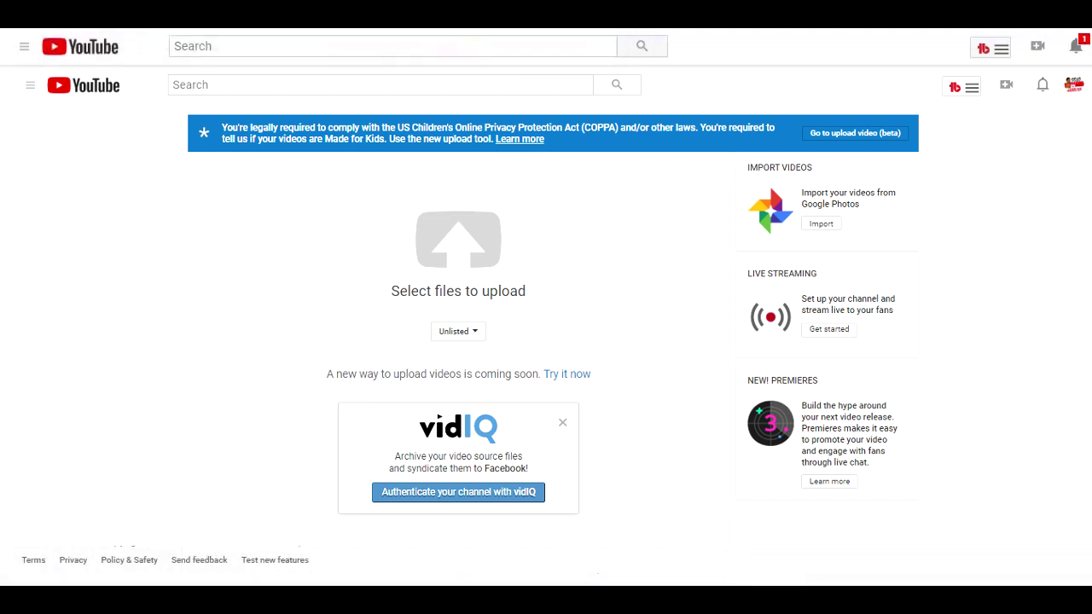
Step: Drag de-DE-Wavenet-B.mp3 from File Explorer onto the YouTube upload page
{"action": "left_click", "coordinate": [518, 354]}
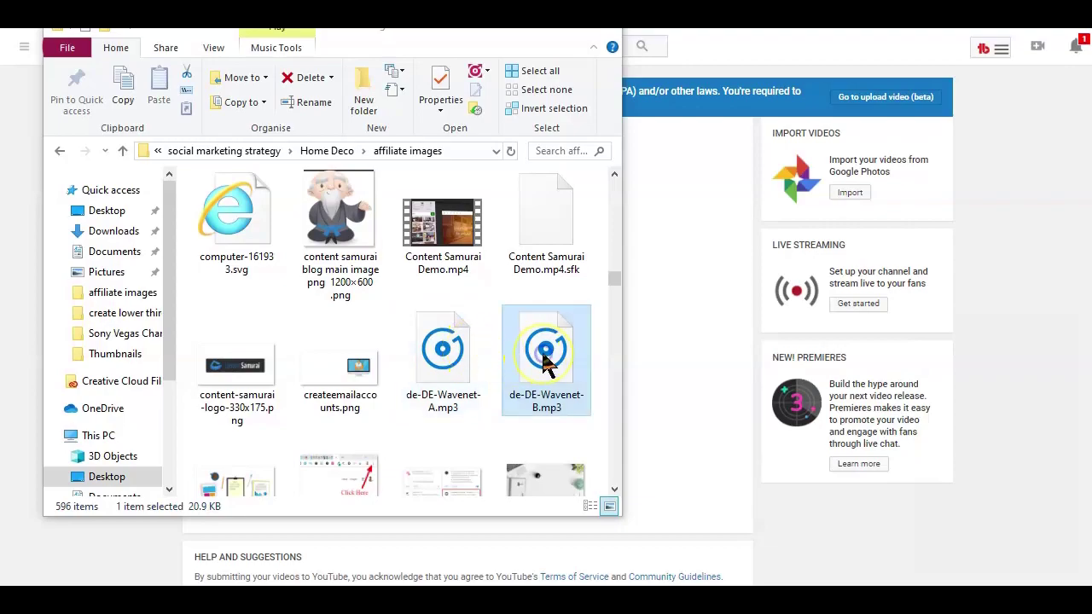
{"action": "left_click_drag", "start_coordinate": [546, 362], "coordinate": [656, 378]}
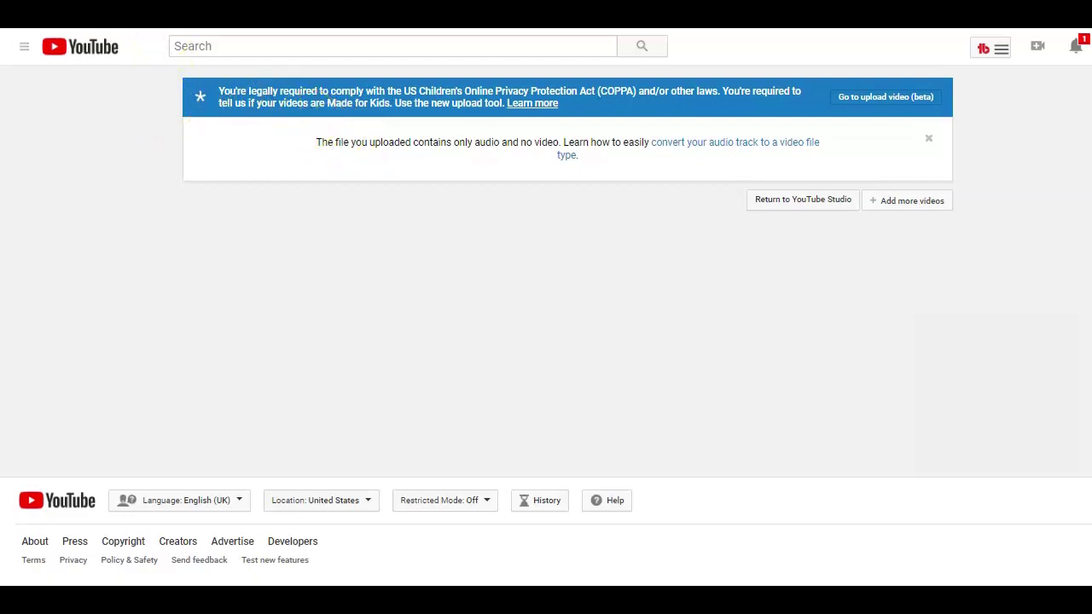
Step: Follow YouTube Help's link on converting an audio track into a video file
{"action": "left_click", "coordinate": [675, 147]}
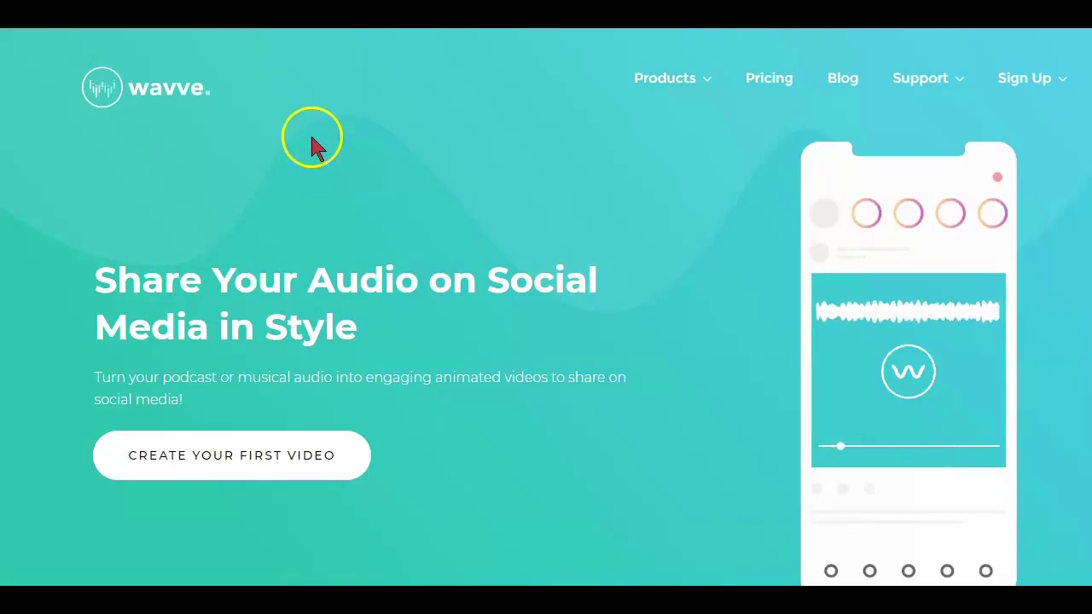
{"action": "scroll", "coordinate": [312, 143], "scroll_direction": "down", "scroll_amount": 15}
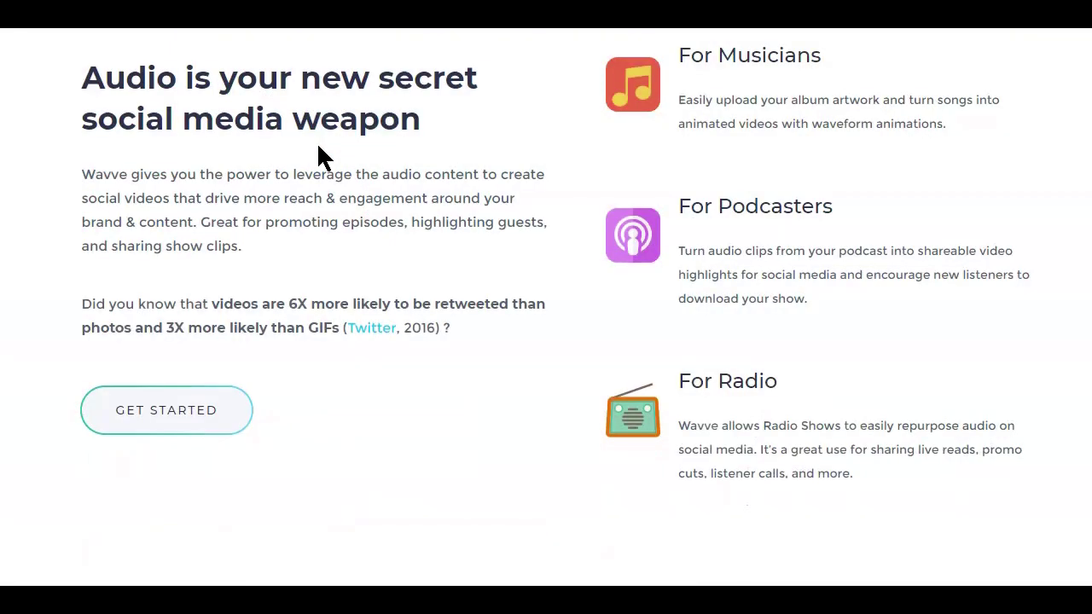
{"action": "scroll", "coordinate": [322, 158], "scroll_direction": "down", "scroll_amount": 8}
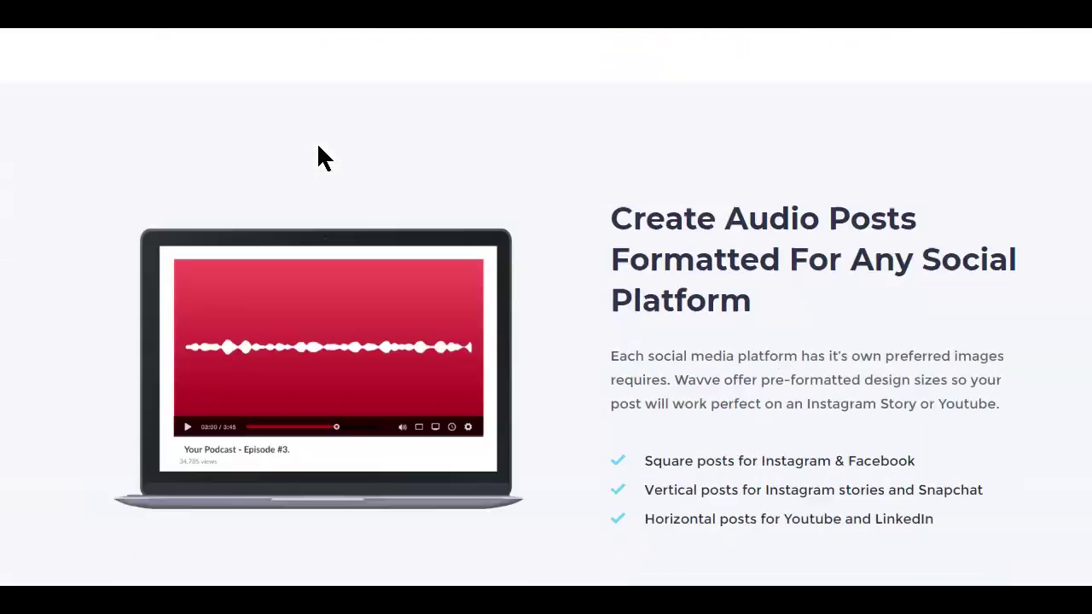
{"action": "scroll", "coordinate": [318, 157], "scroll_direction": "up", "scroll_amount": 8}
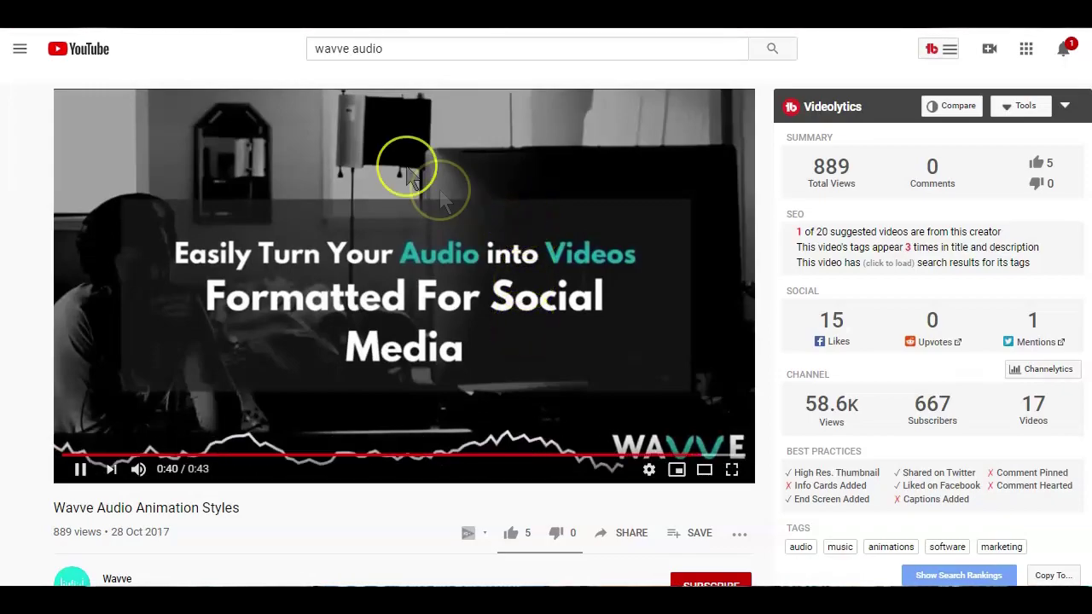
Step: Bring up the SIGN UP form on the Wavve homepage
{"action": "mouse_move", "coordinate": [1070, 92]}
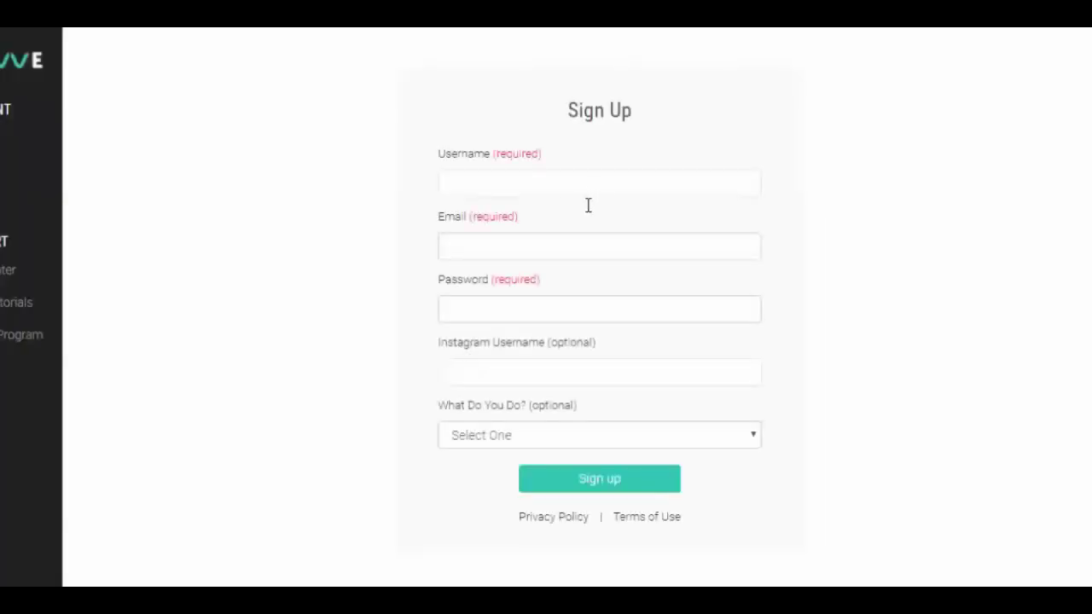
Step: Register a Wavve account with a username, email and password, choosing Music as occupation
{"action": "left_click", "coordinate": [598, 174]}
{"action": "type", "text": "youtuber"}
{"action": "key", "text": "Tab"}
{"action": "key", "text": "Tab"}
{"action": "type", "text": "********"}
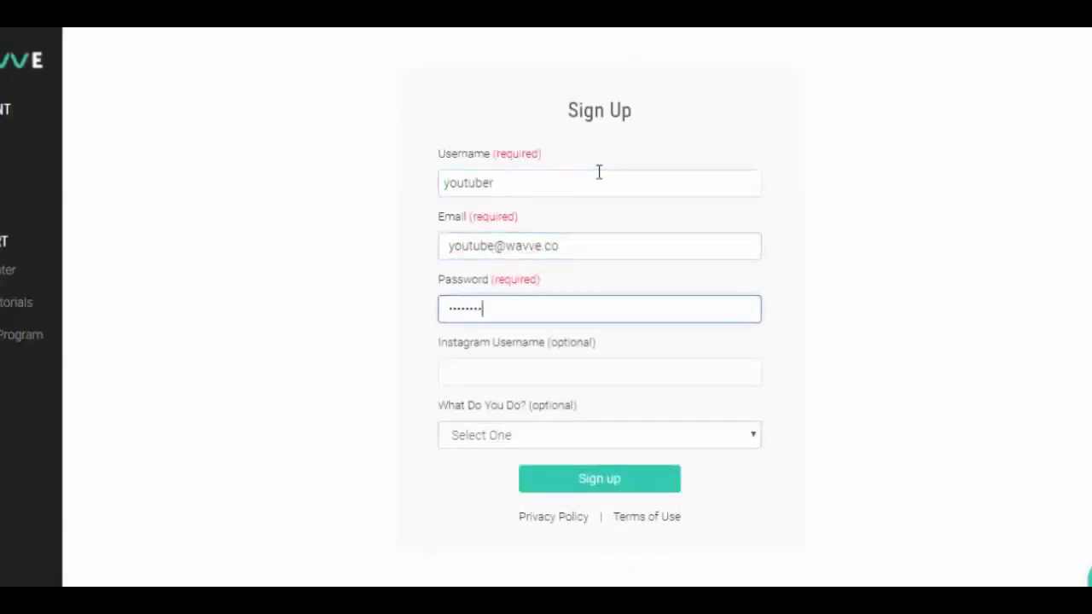
{"action": "key", "text": "Tab"}
{"action": "left_click", "coordinate": [494, 442]}
{"action": "left_click", "coordinate": [495, 520]}
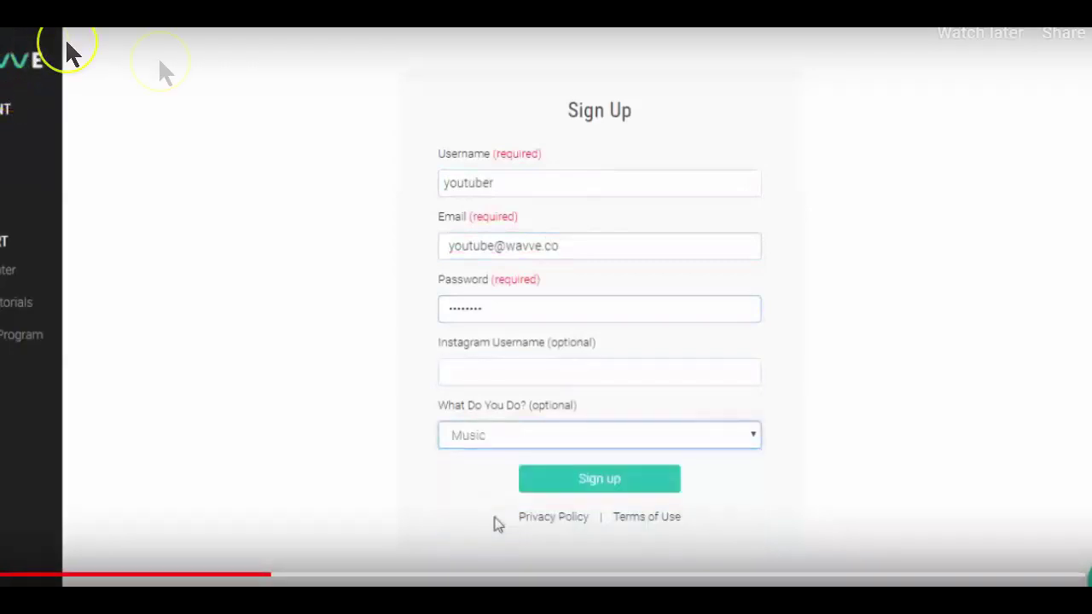
{"action": "left_click", "coordinate": [553, 500]}
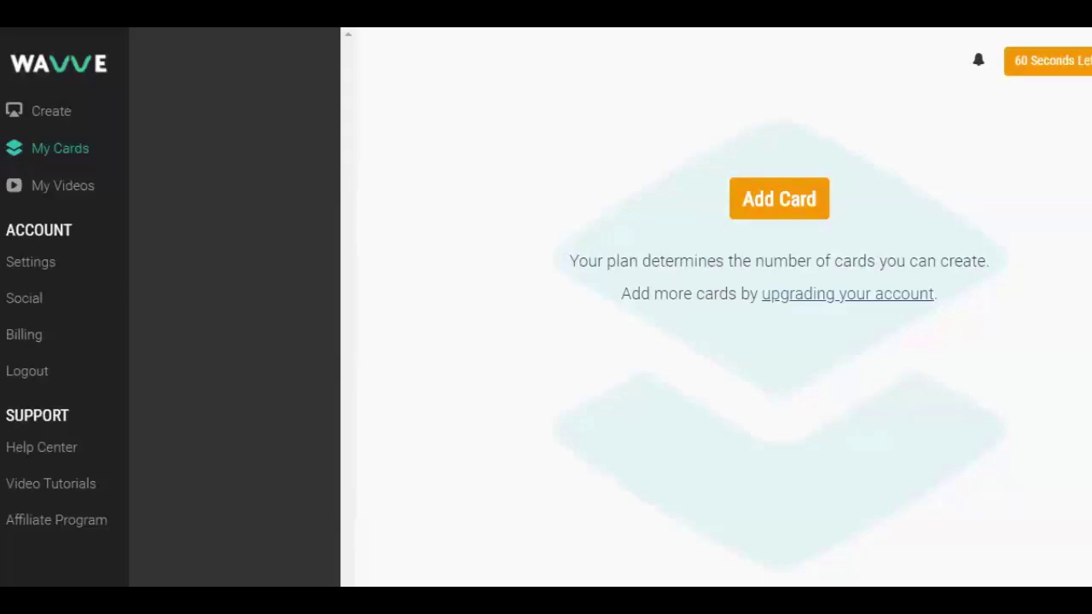
Step: Create a horizontal card with Youtube Demo.png from the Demo folder as background
{"action": "left_click", "coordinate": [800, 213]}
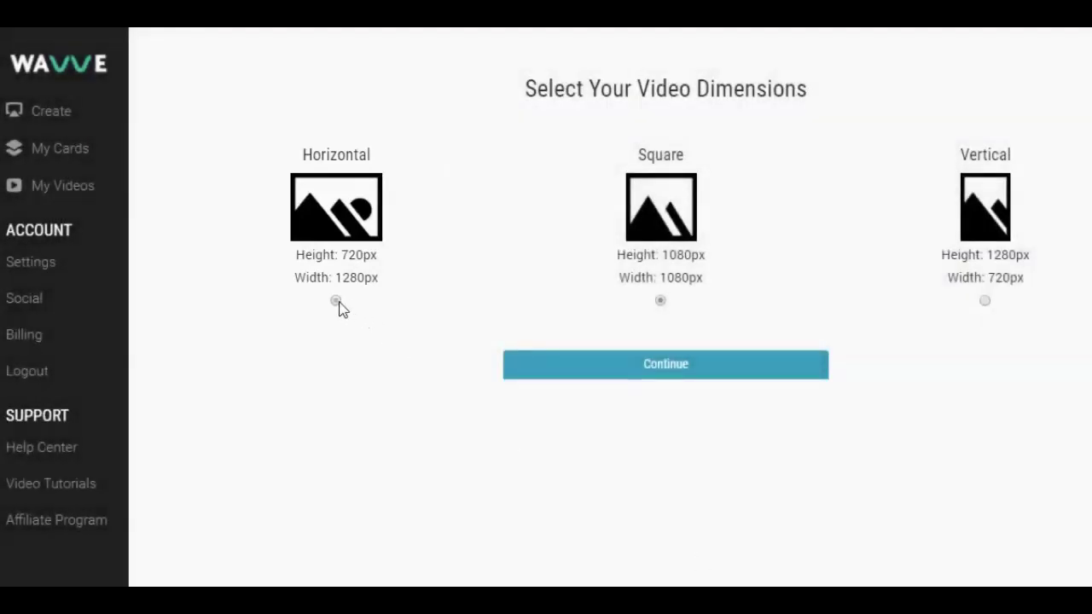
{"action": "left_click", "coordinate": [525, 368]}
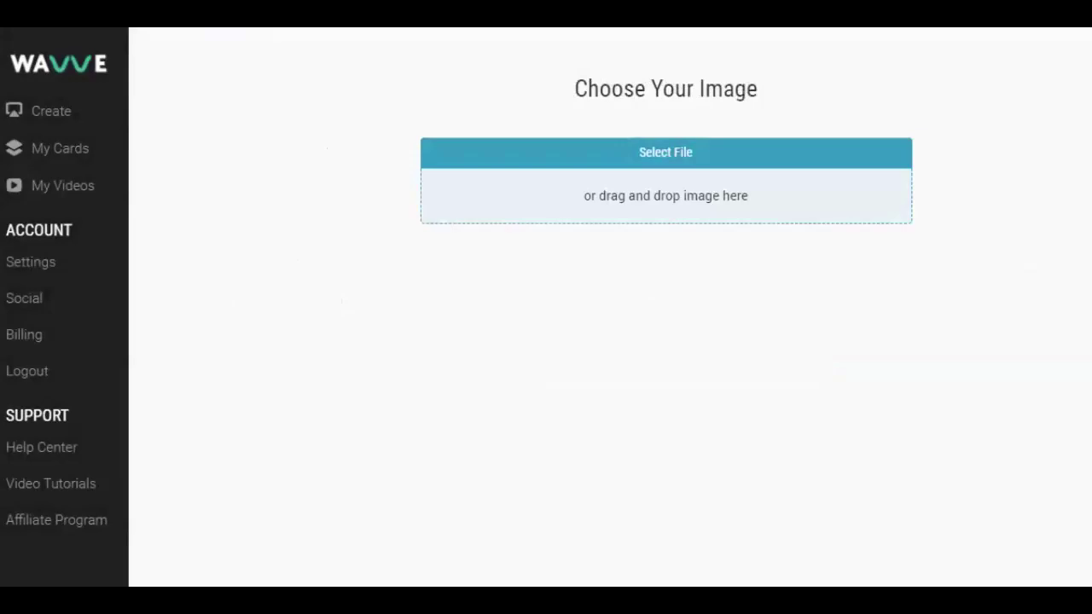
{"action": "left_click", "coordinate": [733, 212]}
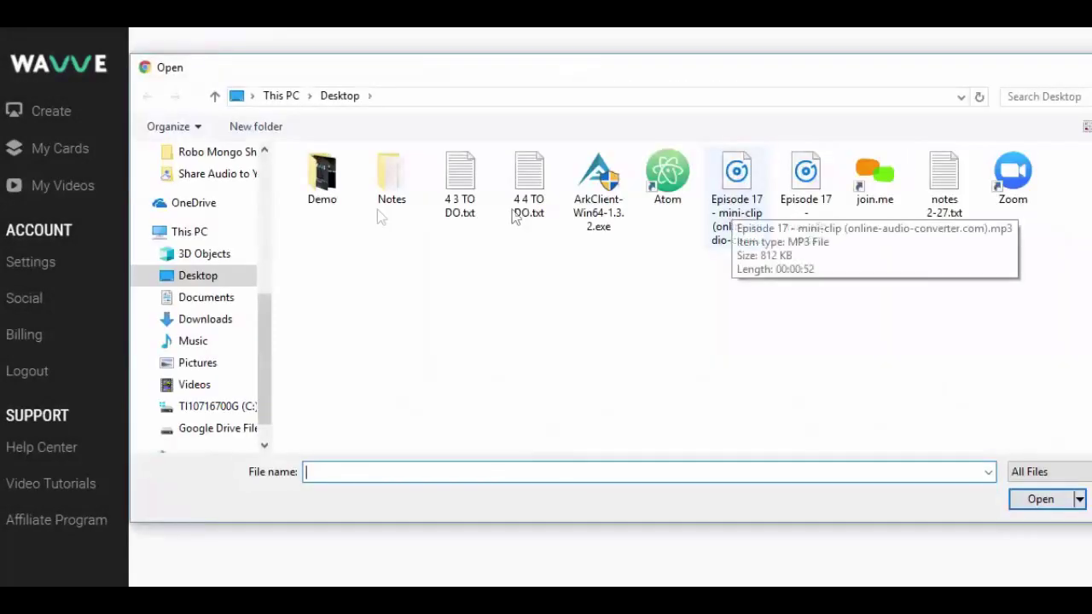
{"action": "double_click", "coordinate": [313, 201]}
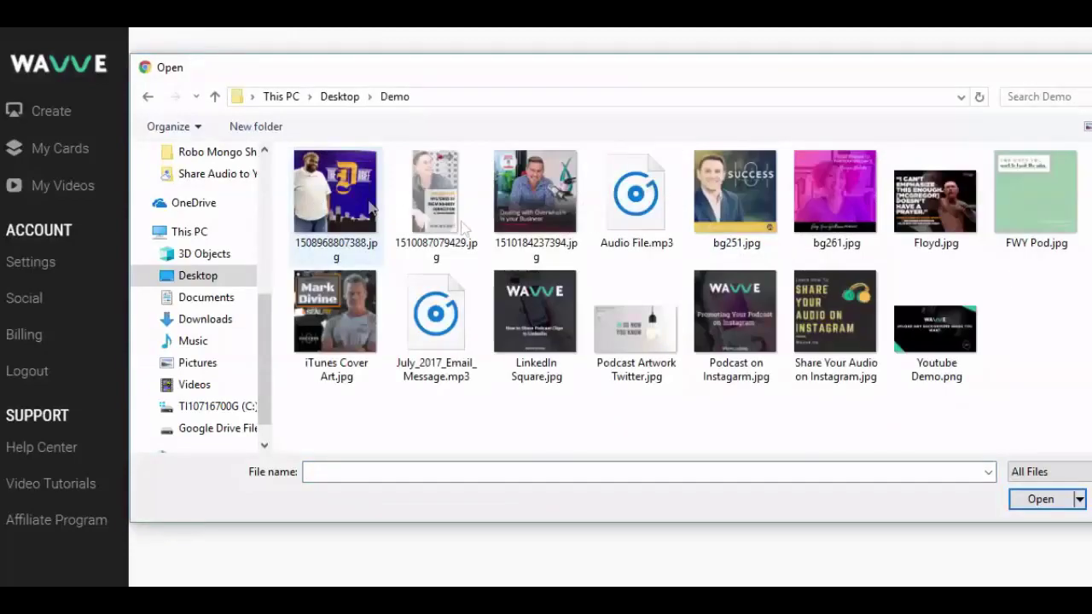
{"action": "double_click", "coordinate": [935, 329]}
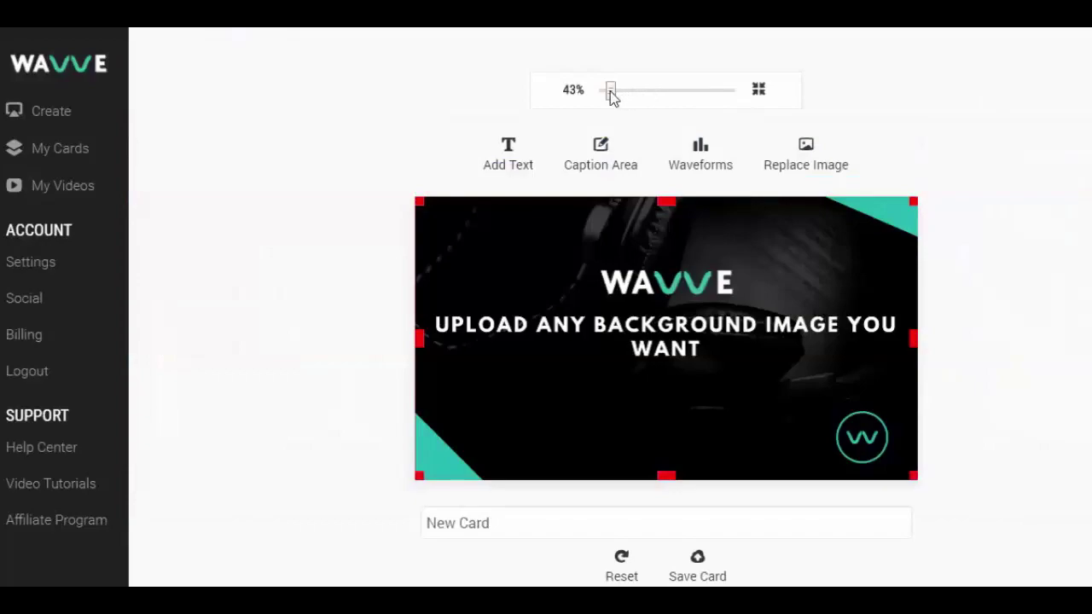
Step: Add a waveform, settling on the circular style sized over the bottom-right W logo
{"action": "left_click_drag", "start_coordinate": [610, 88], "coordinate": [614, 89]}
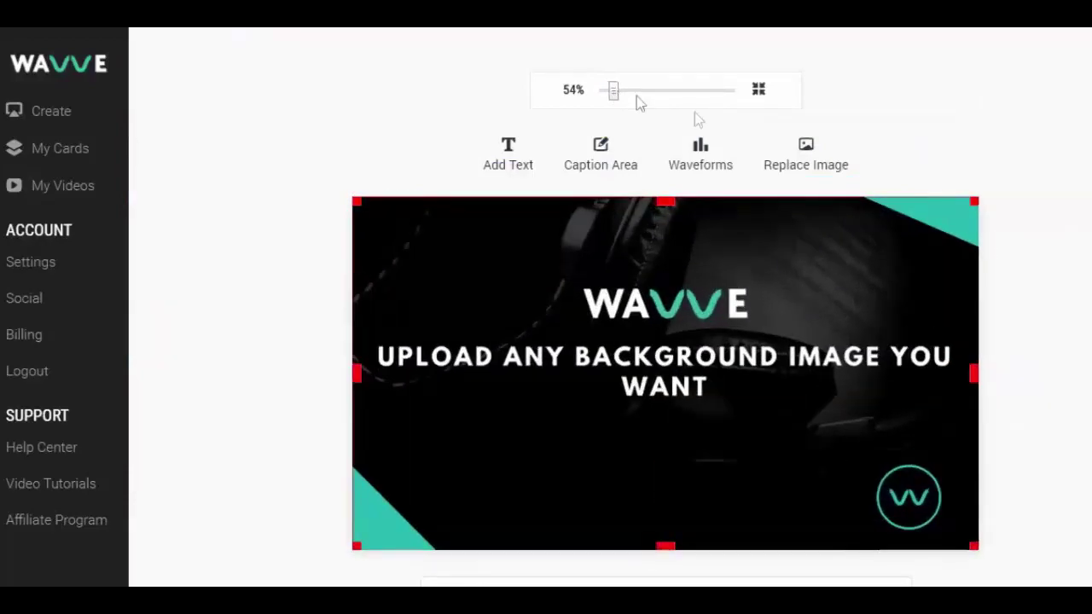
{"action": "scroll", "coordinate": [1026, 336], "scroll_direction": "down", "scroll_amount": 1}
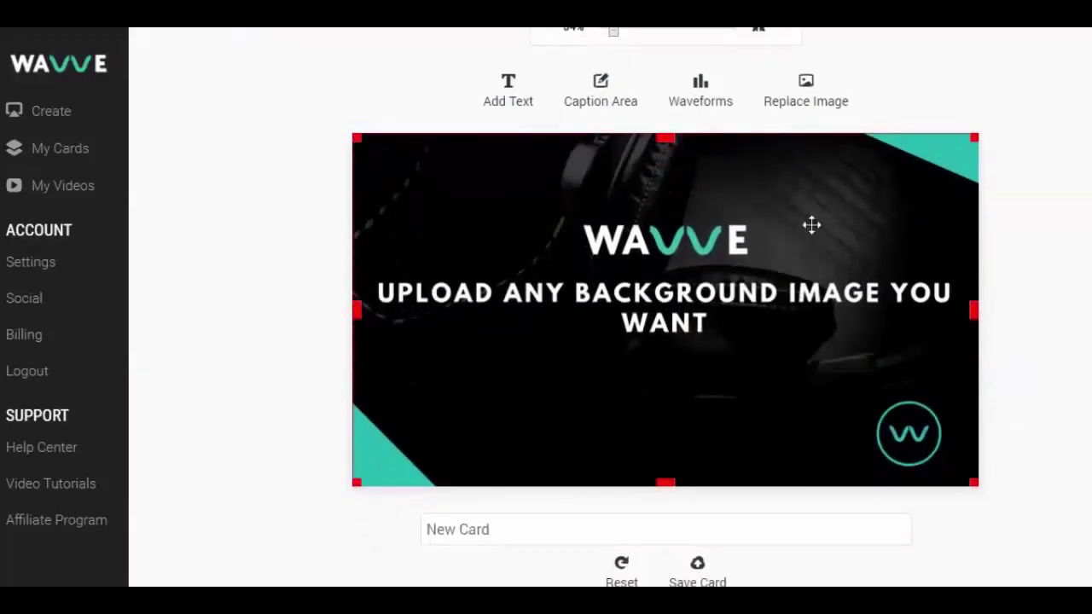
{"action": "left_click", "coordinate": [708, 101]}
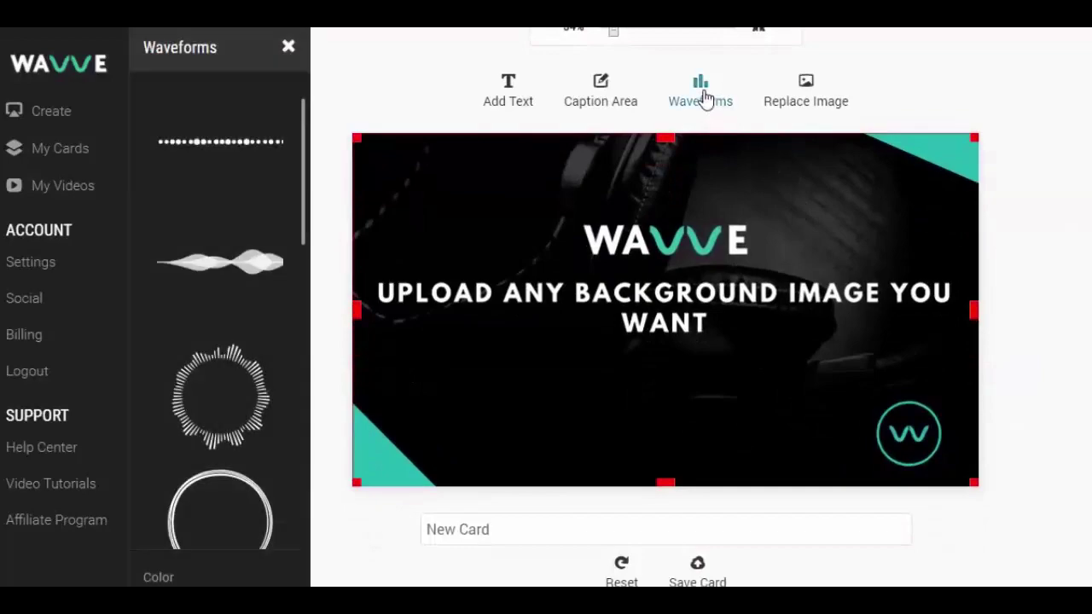
{"action": "left_click", "coordinate": [252, 266]}
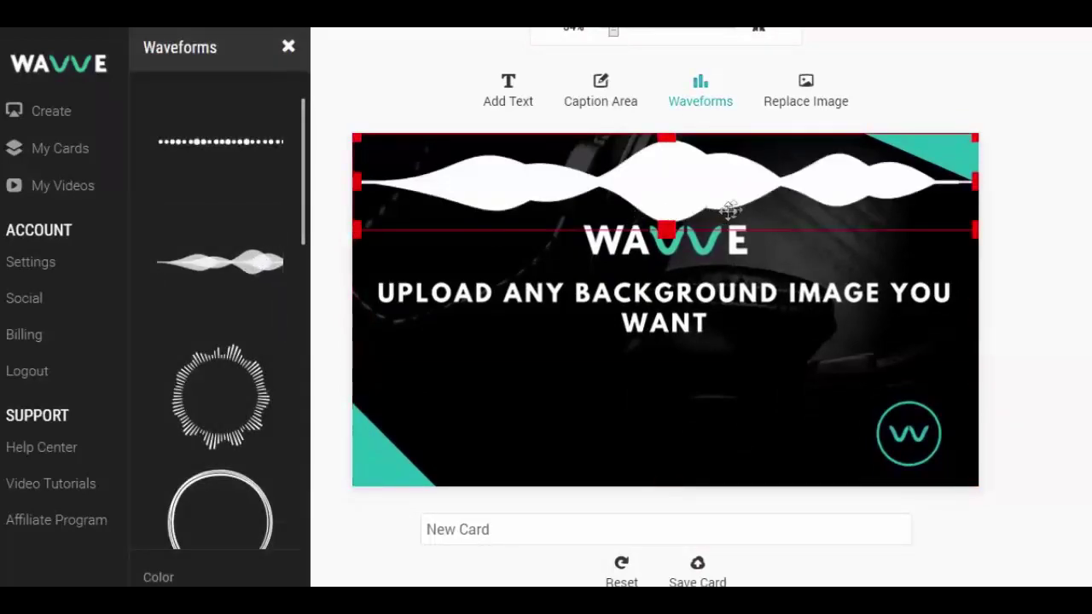
{"action": "left_click_drag", "start_coordinate": [778, 197], "coordinate": [772, 398]}
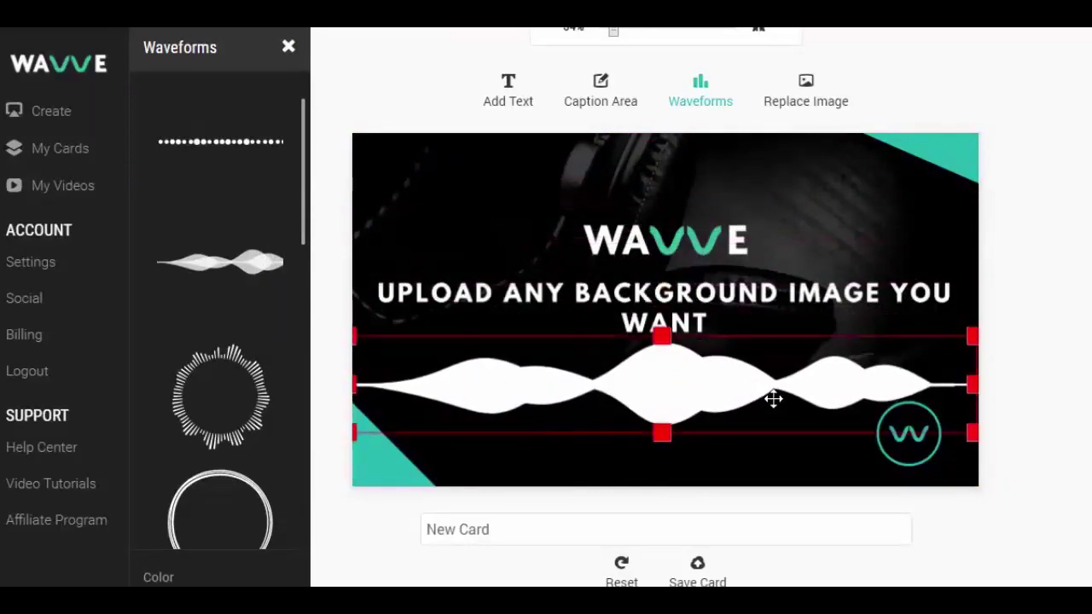
{"action": "left_click", "coordinate": [239, 144]}
{"action": "left_click_drag", "start_coordinate": [699, 169], "coordinate": [698, 372]}
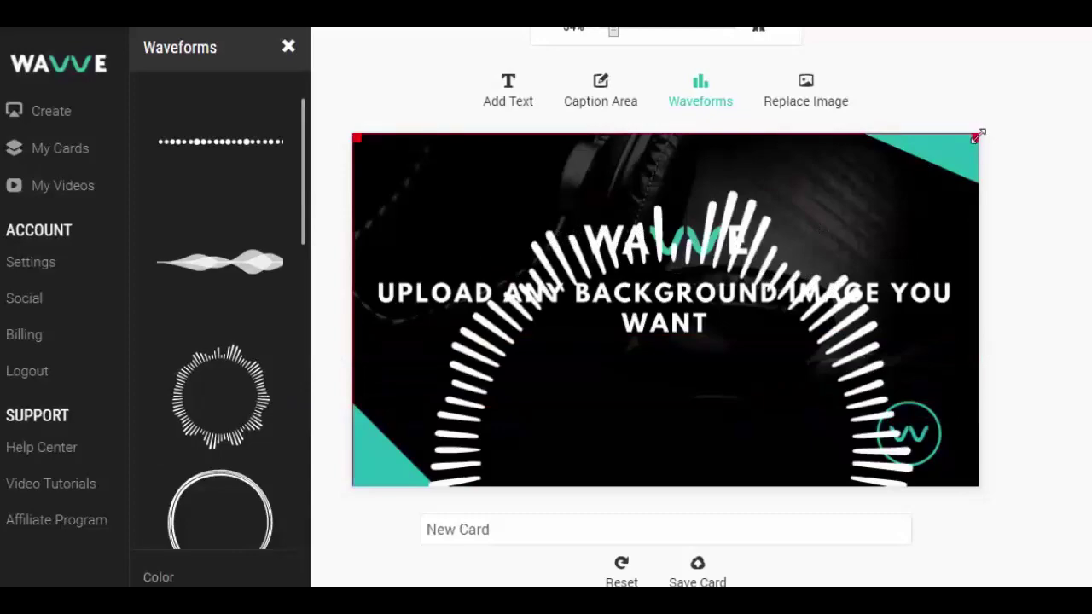
{"action": "left_click_drag", "start_coordinate": [977, 136], "coordinate": [798, 435]}
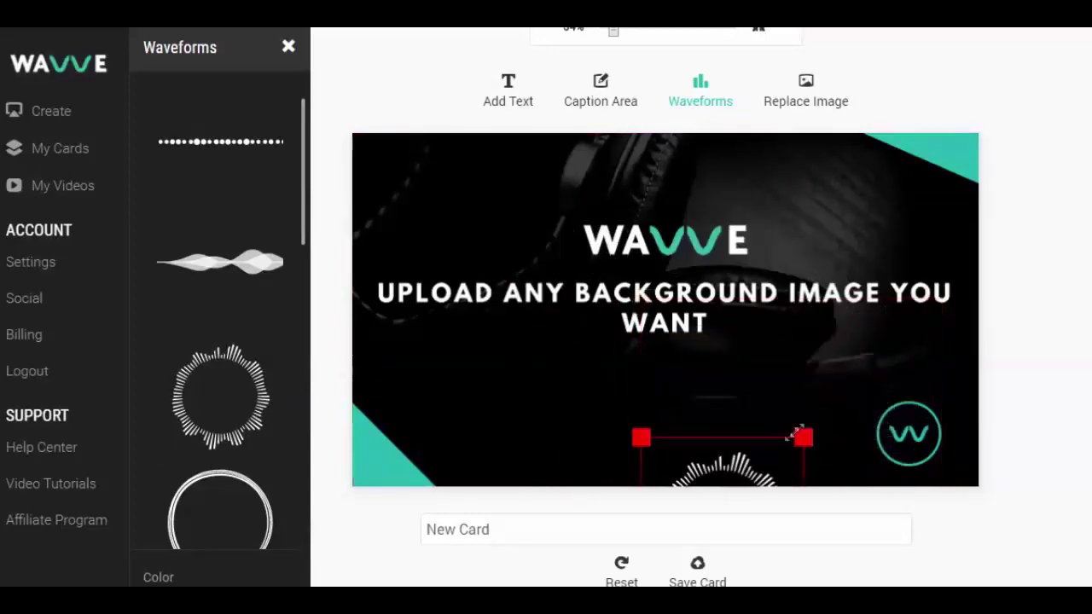
{"action": "left_click_drag", "start_coordinate": [670, 465], "coordinate": [883, 405]}
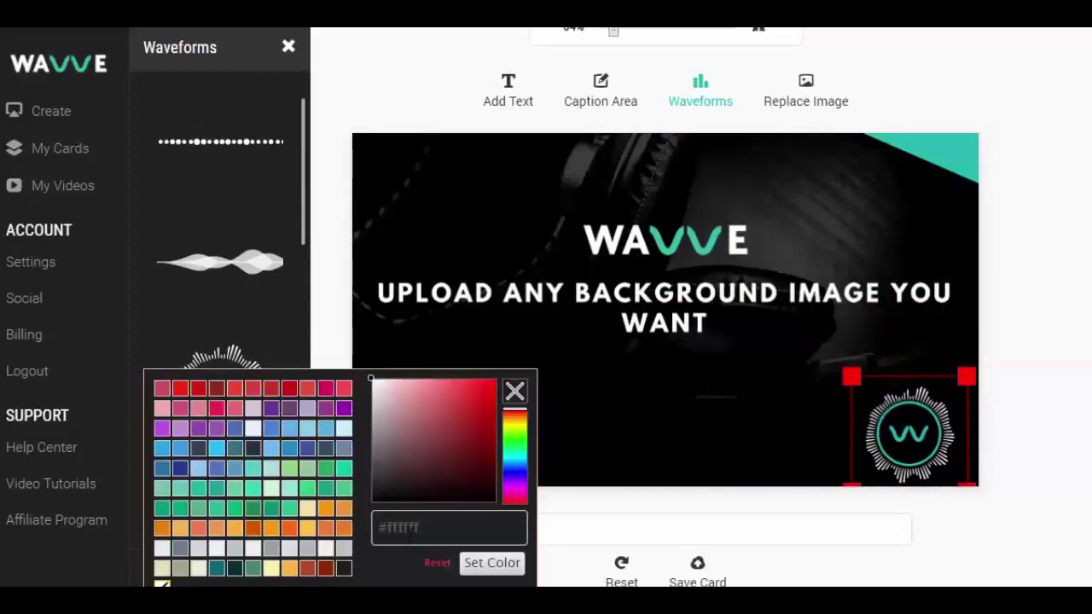
Step: Colour the circular waveform teal with hex #25bab0, then deselect it
{"action": "left_click", "coordinate": [410, 531]}
{"action": "type", "text": "25b"}
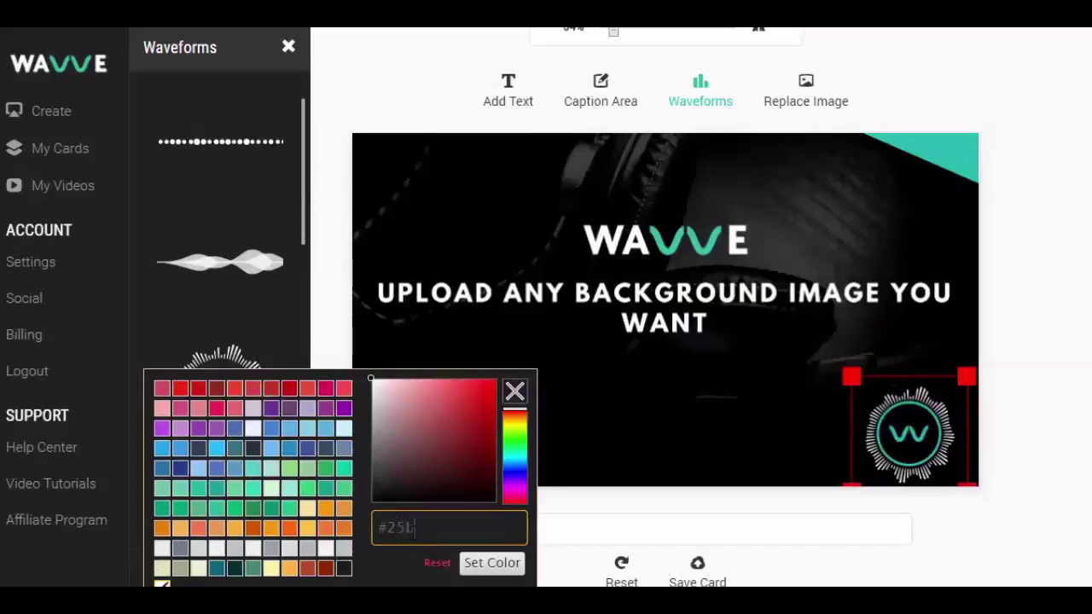
{"action": "type", "text": "ab0"}
{"action": "left_click", "coordinate": [484, 563]}
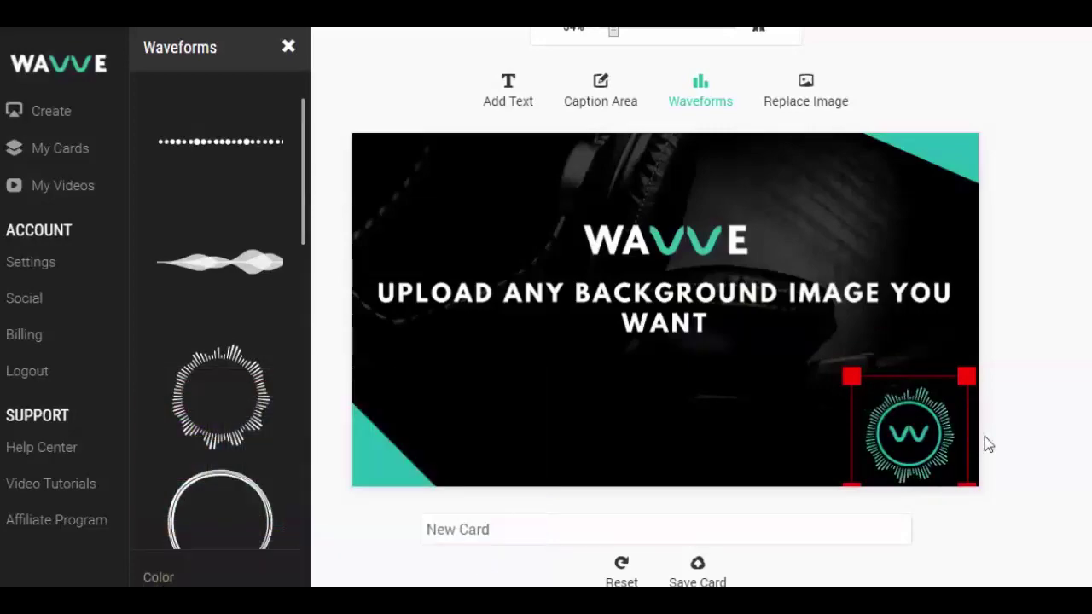
{"action": "left_click", "coordinate": [1074, 439]}
Step: Add the caption 'You Can Add Text Too!' along the bottom of the card
{"action": "left_click", "coordinate": [519, 100]}
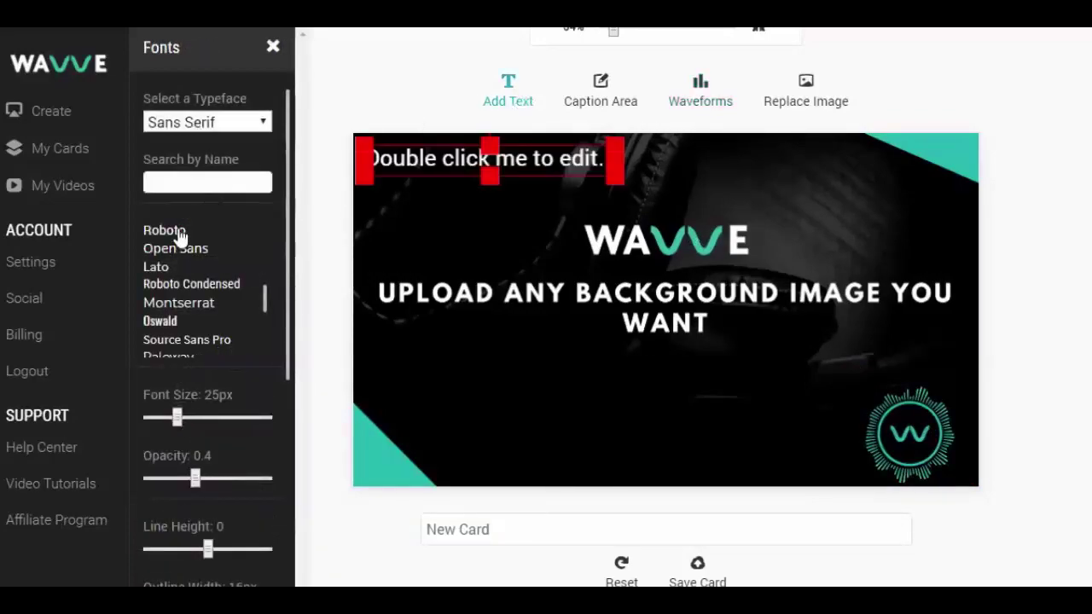
{"action": "scroll", "coordinate": [236, 433], "scroll_direction": "down", "scroll_amount": 2}
{"action": "scroll", "coordinate": [235, 432], "scroll_direction": "down", "scroll_amount": 2}
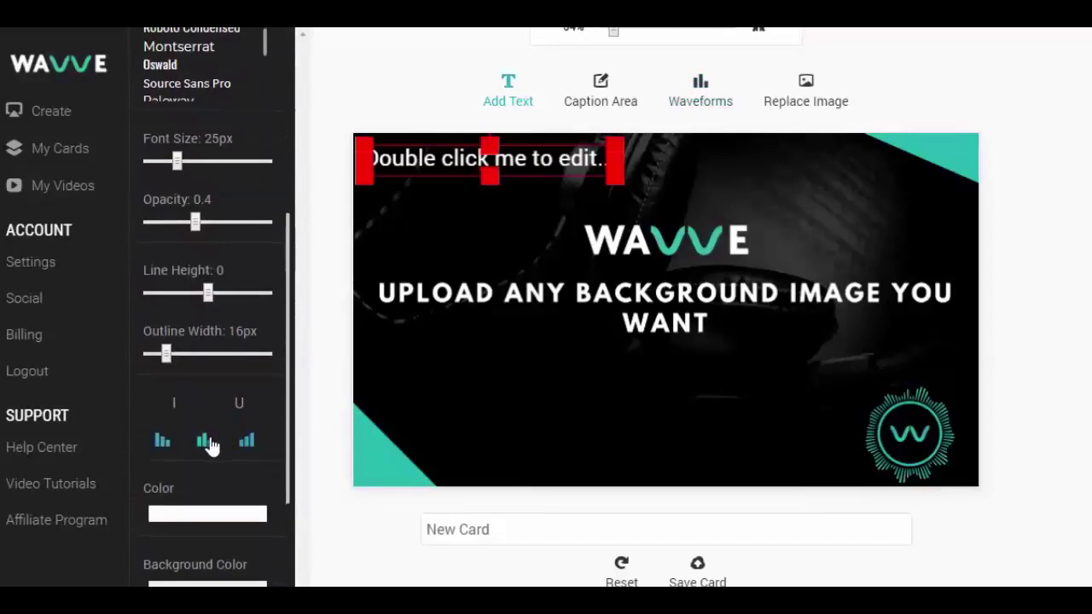
{"action": "scroll", "coordinate": [210, 261], "scroll_direction": "up", "scroll_amount": 3}
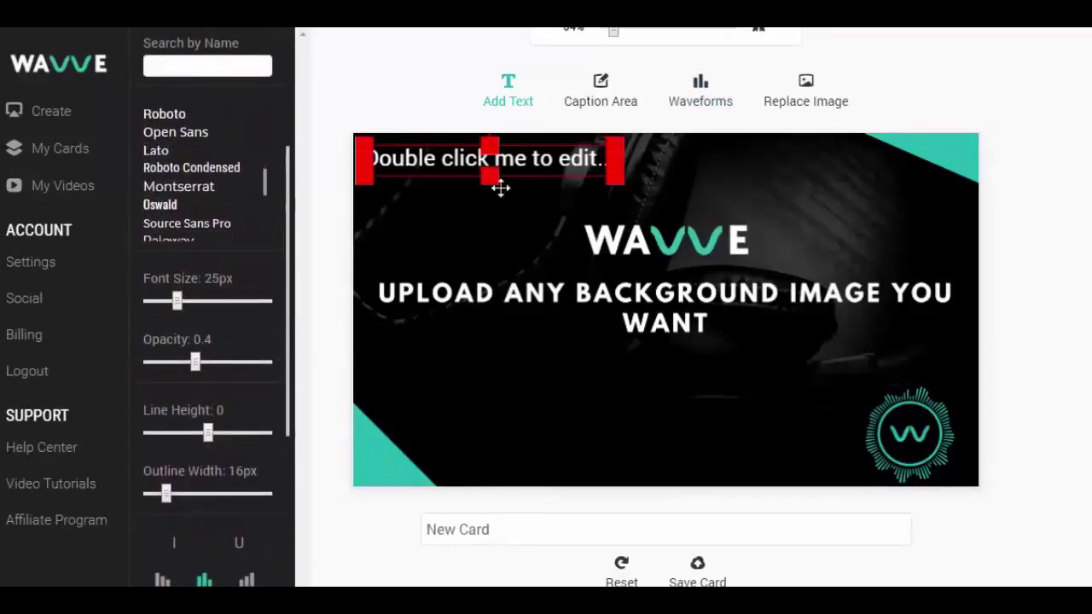
{"action": "left_click_drag", "start_coordinate": [566, 159], "coordinate": [745, 460]}
{"action": "double_click", "coordinate": [745, 452]}
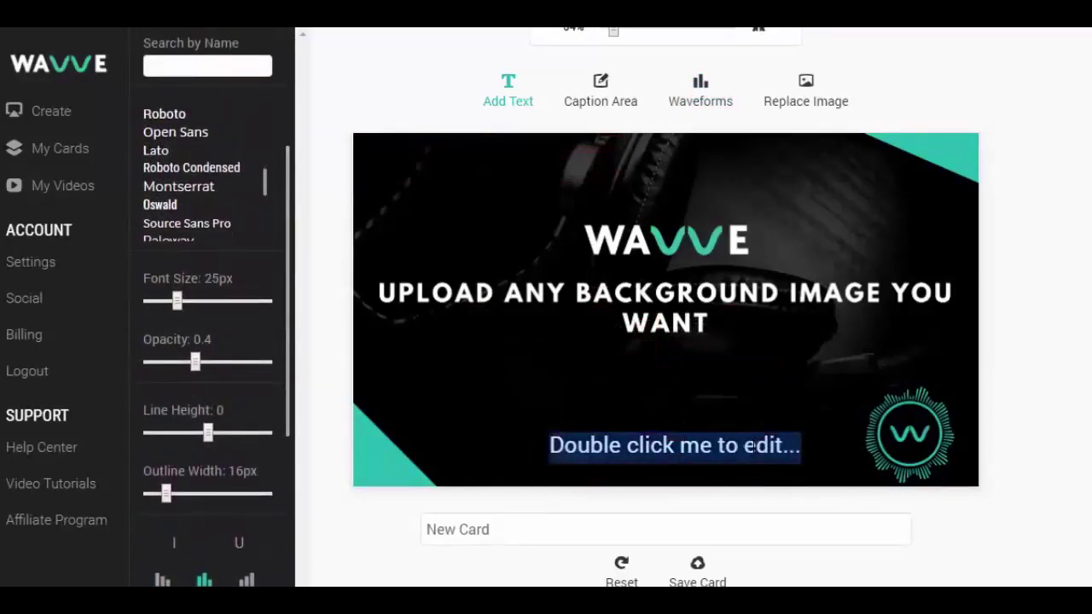
{"action": "type", "text": "You Can Add Text Too!"}
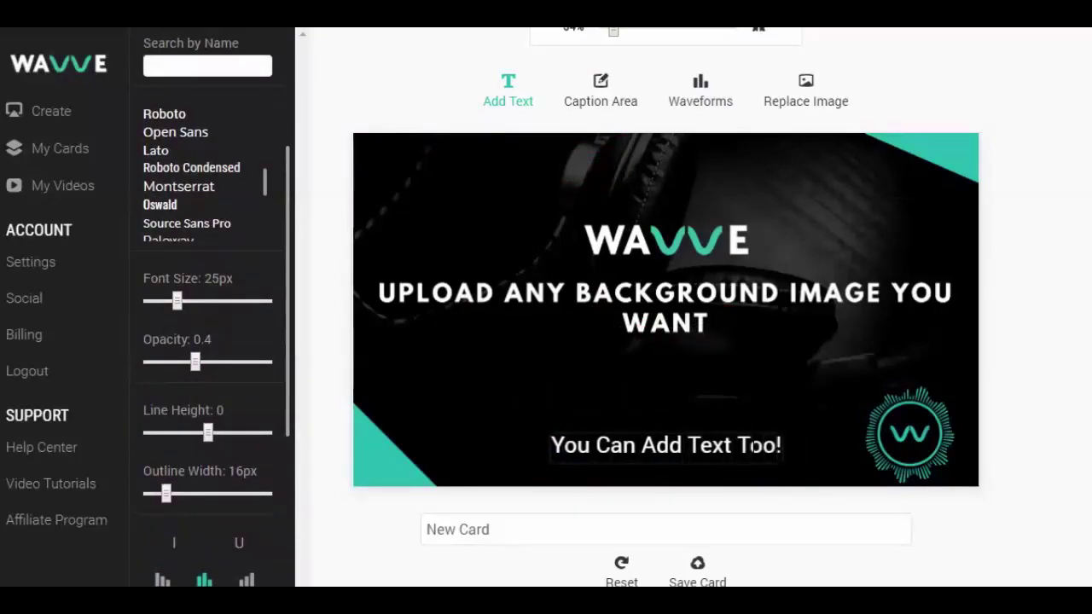
{"action": "left_click", "coordinate": [757, 441]}
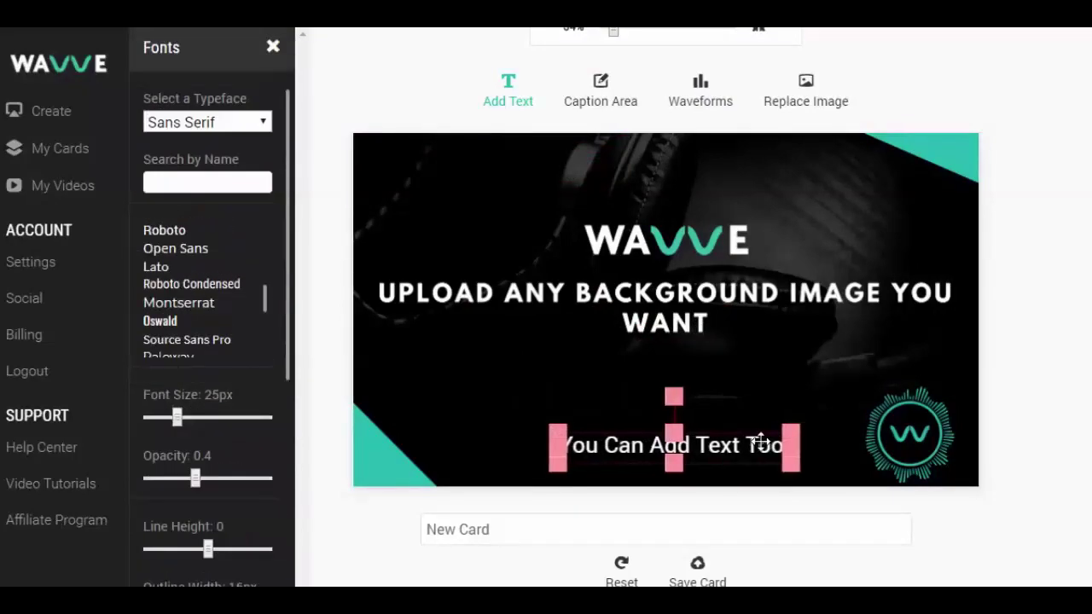
Step: Rename the card to Youtube
{"action": "left_click", "coordinate": [1037, 481]}
{"action": "triple_click", "coordinate": [480, 529]}
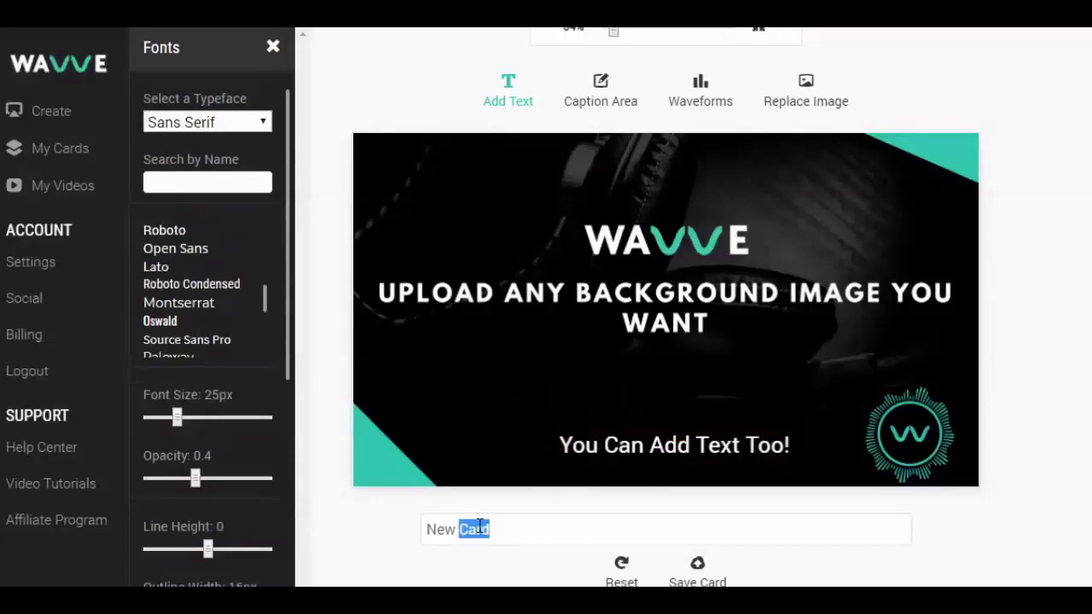
{"action": "type", "text": "Youtube"}
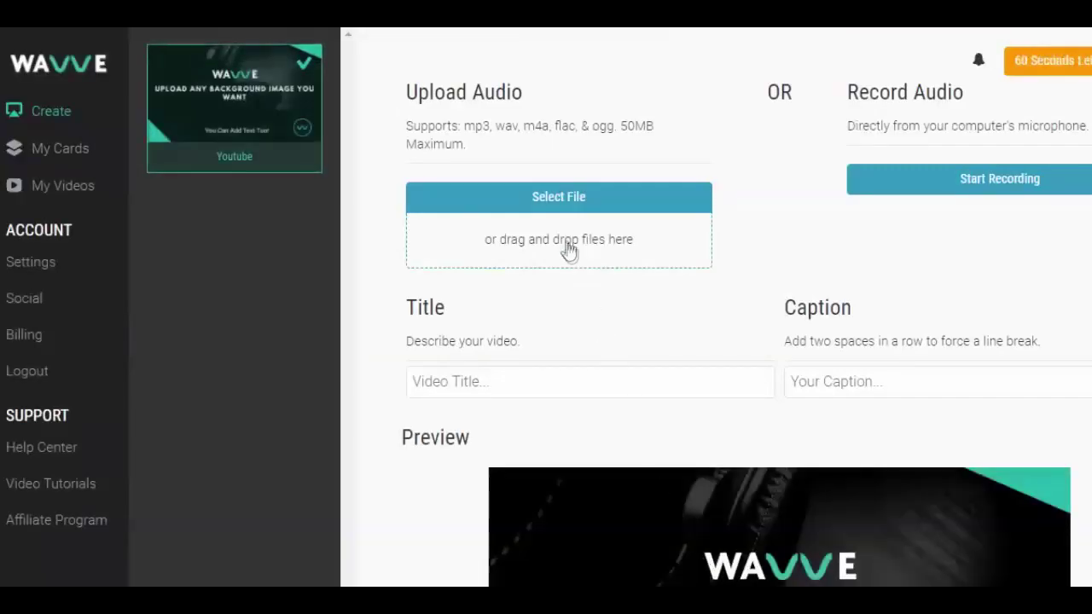
Step: Upload Run.mp3 from the Downloads audio folder and title the video 'Youtube Test'
{"action": "left_click", "coordinate": [563, 233]}
{"action": "left_click", "coordinate": [147, 278]}
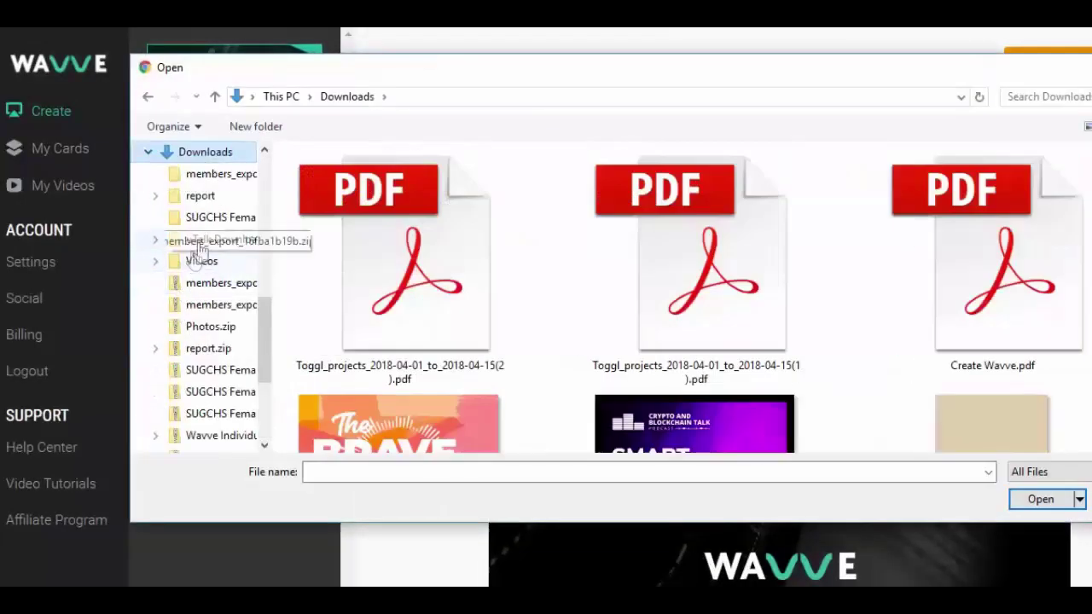
{"action": "left_click", "coordinate": [201, 243]}
{"action": "double_click", "coordinate": [337, 275]}
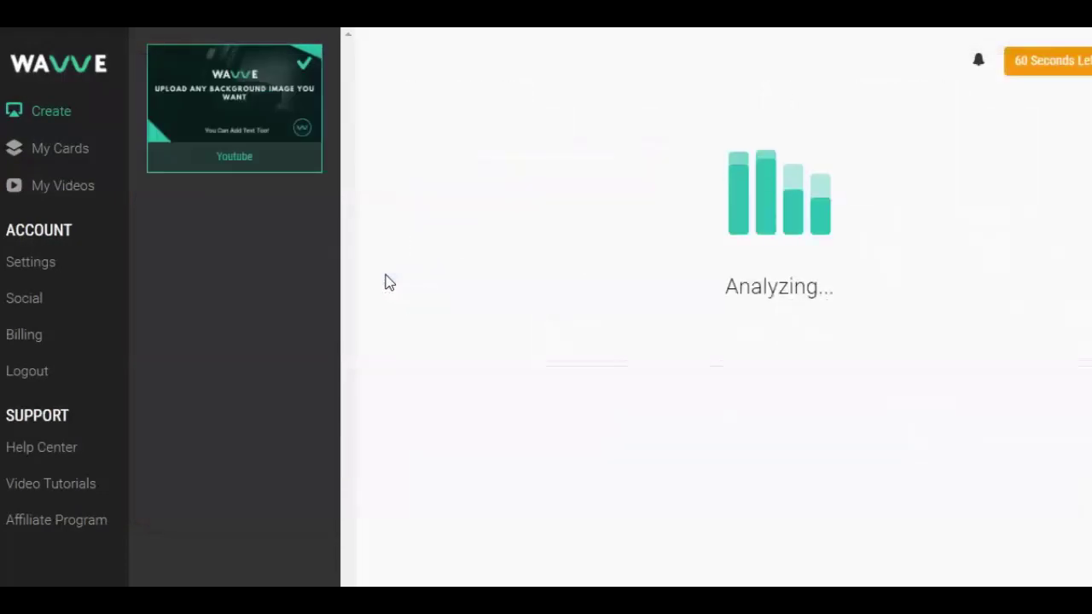
{"action": "left_click", "coordinate": [488, 380]}
{"action": "type", "text": "Yout"}
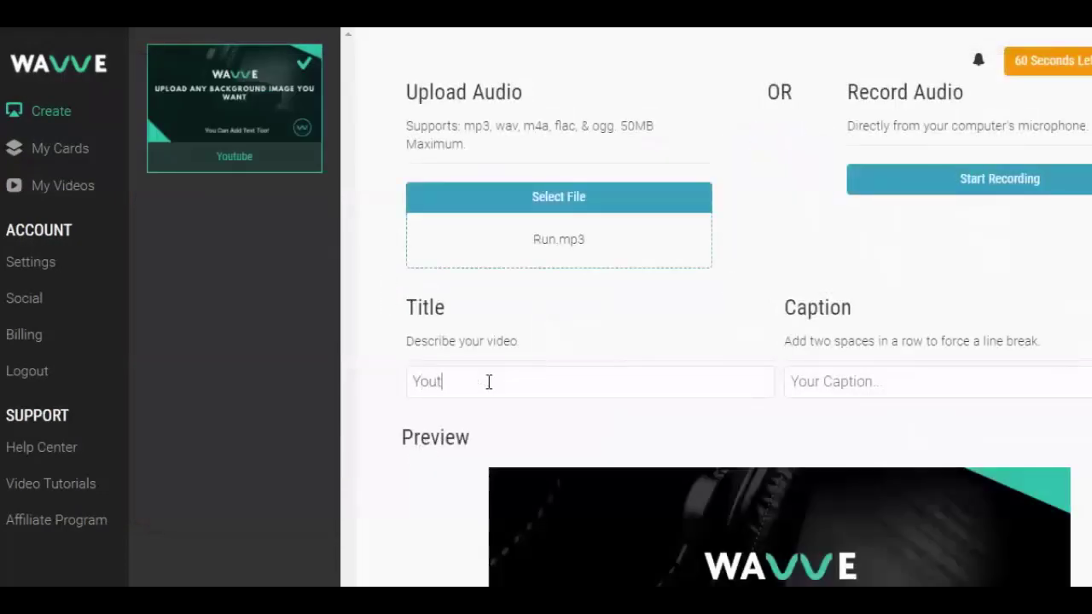
{"action": "type", "text": "ube Test"}
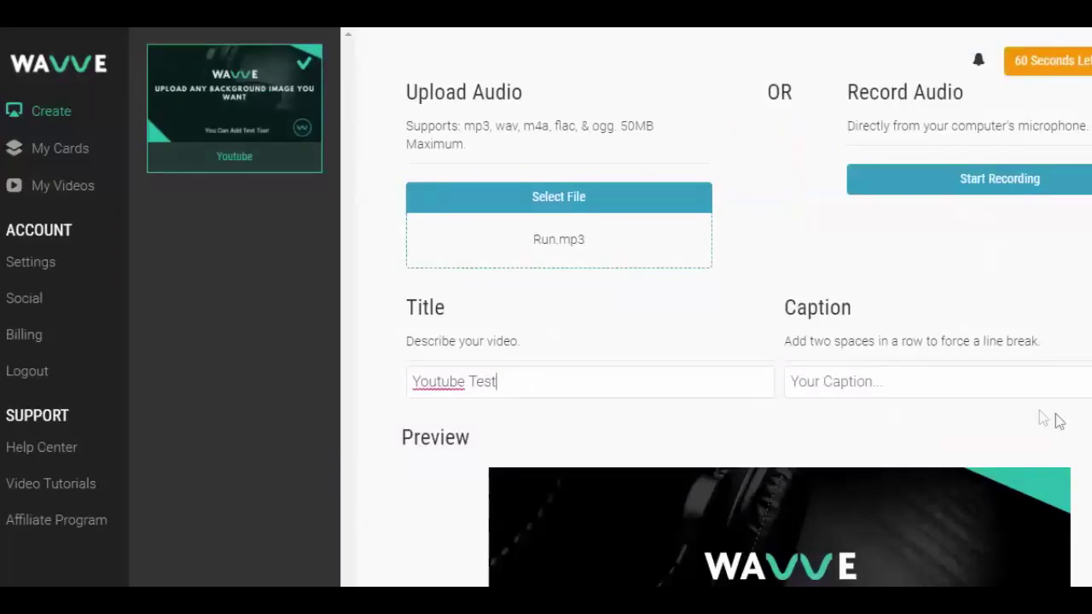
Step: Select a section of the audio waveform, preview it, and extend its end
{"action": "scroll", "coordinate": [1058, 421], "scroll_direction": "down", "scroll_amount": 1}
{"action": "scroll", "coordinate": [731, 541], "scroll_direction": "down", "scroll_amount": 5}
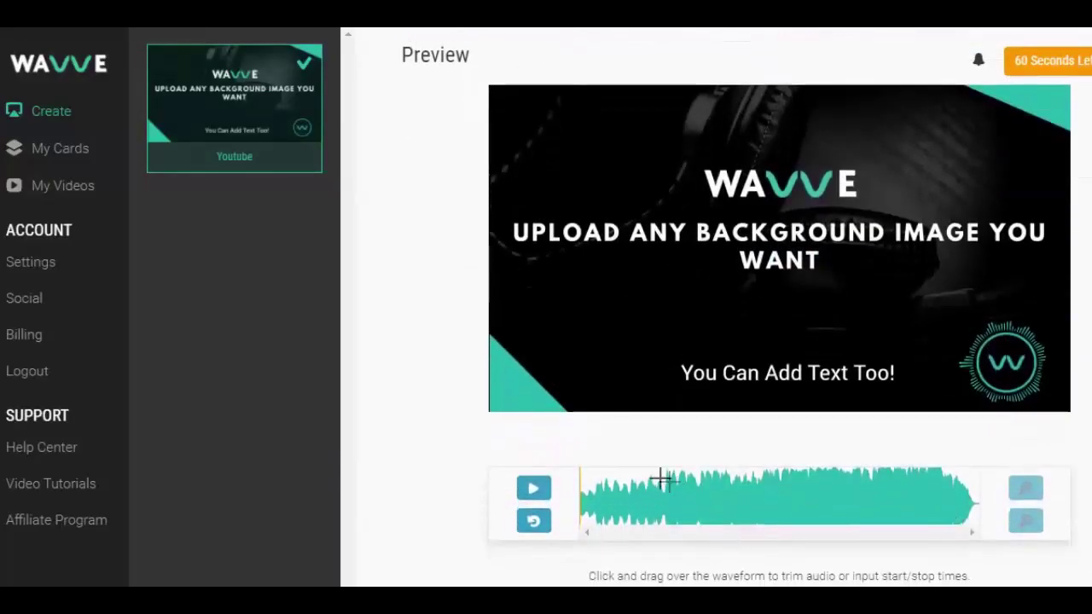
{"action": "left_click_drag", "start_coordinate": [662, 479], "coordinate": [617, 479]}
{"action": "left_click", "coordinate": [542, 490]}
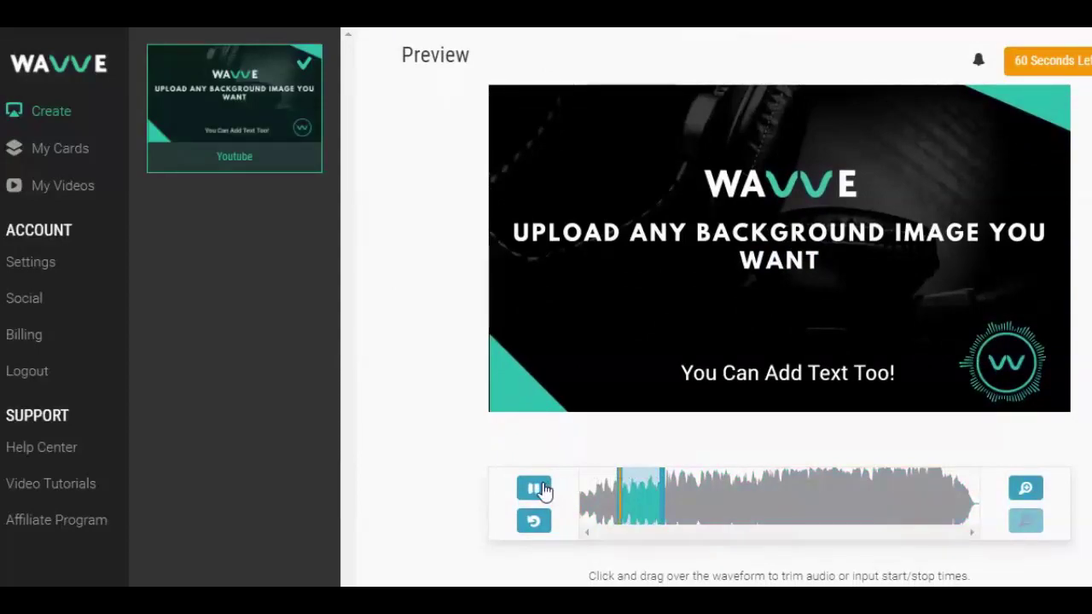
{"action": "left_click", "coordinate": [531, 489]}
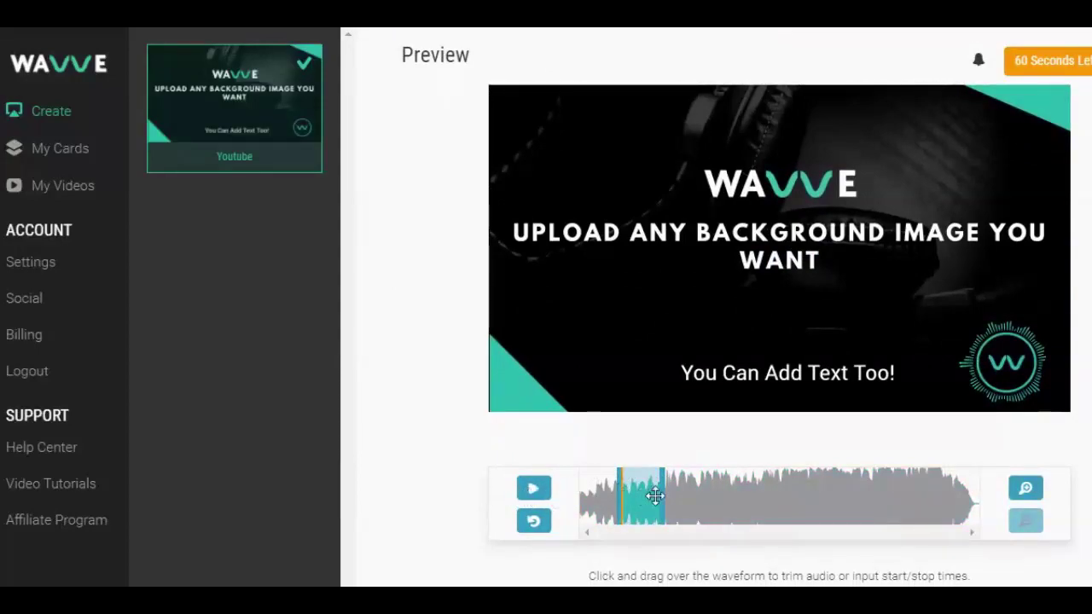
{"action": "left_click_drag", "start_coordinate": [665, 496], "coordinate": [688, 495]}
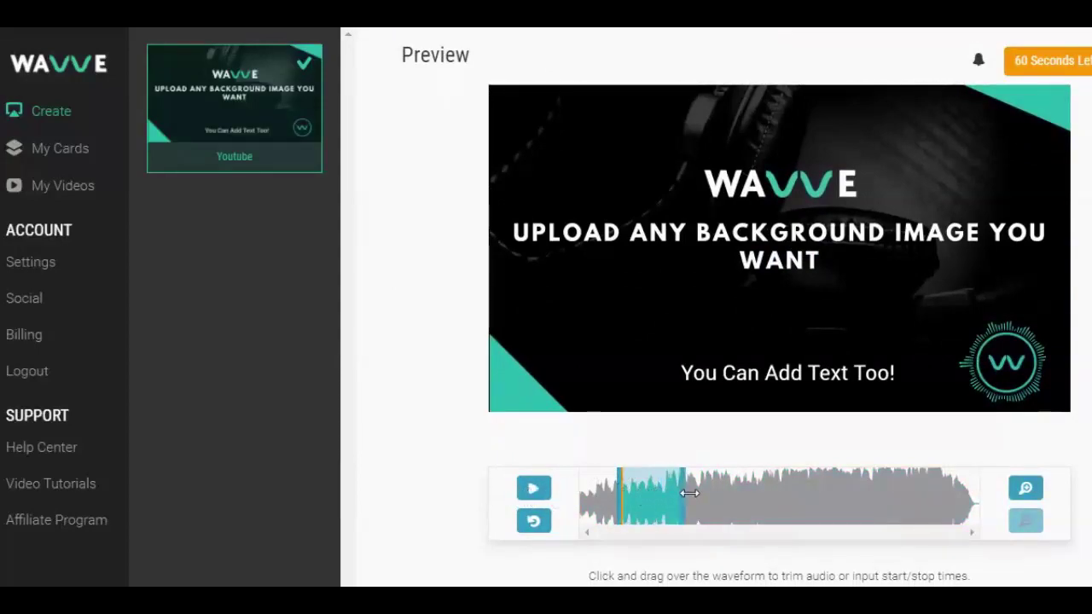
{"action": "left_click", "coordinate": [535, 490]}
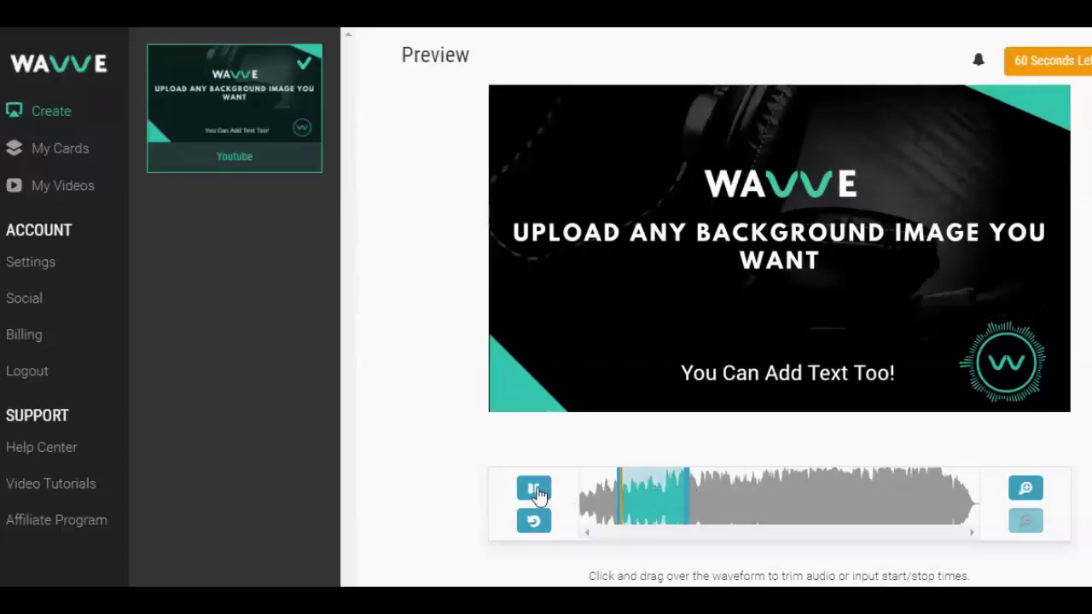
{"action": "scroll", "coordinate": [580, 516], "scroll_direction": "down", "scroll_amount": 1}
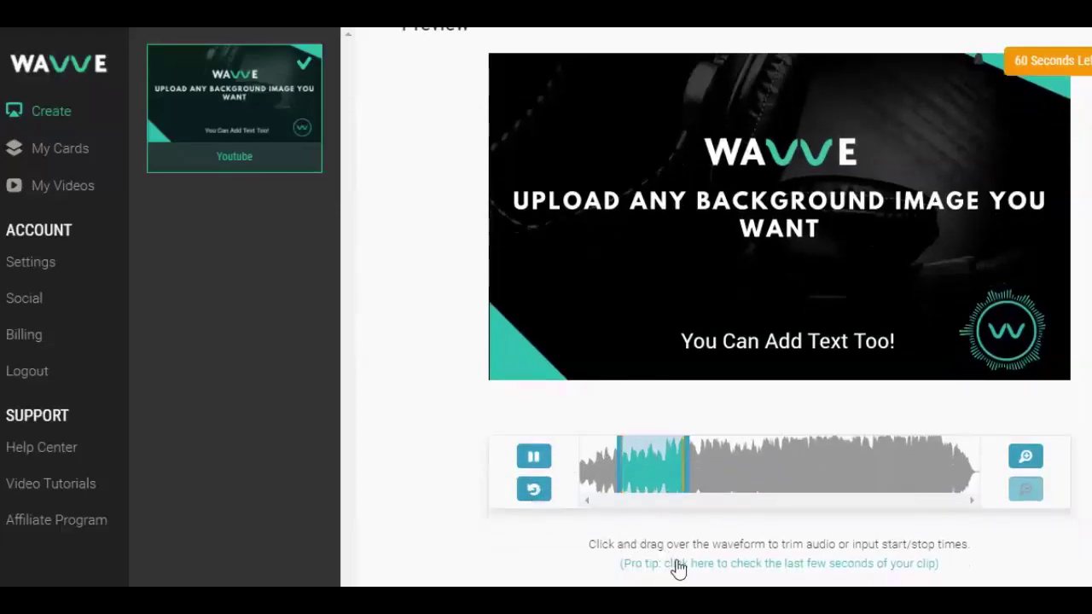
{"action": "left_click", "coordinate": [532, 461]}
Step: Trim the clip to 00:31:44–00:52:17, about 20 seconds, and generate the video
{"action": "scroll", "coordinate": [470, 485], "scroll_direction": "down", "scroll_amount": 3}
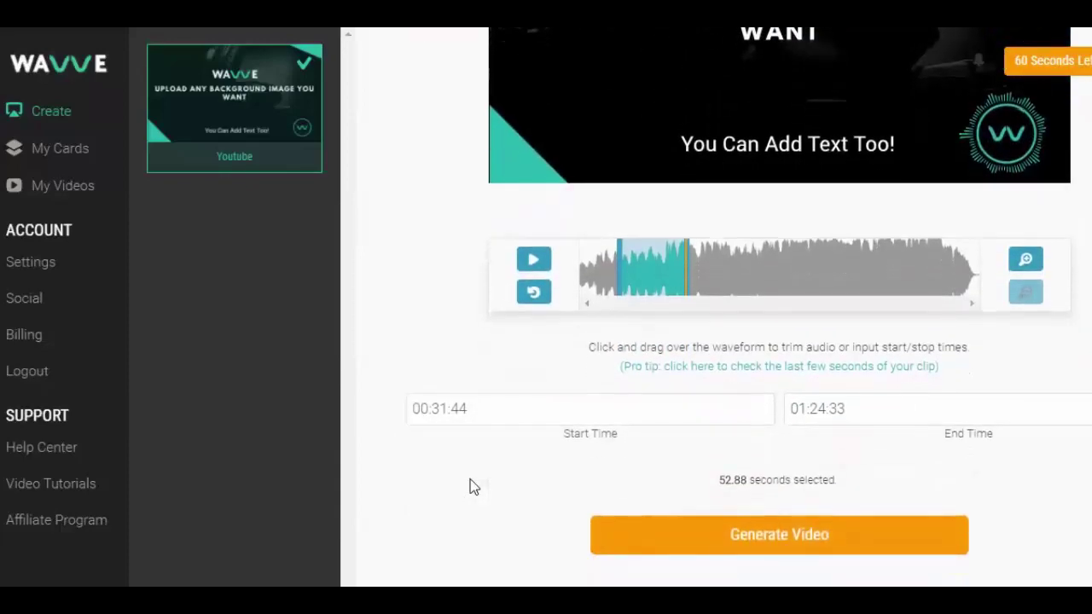
{"action": "left_click", "coordinate": [652, 273]}
{"action": "left_click_drag", "start_coordinate": [652, 275], "coordinate": [648, 275]}
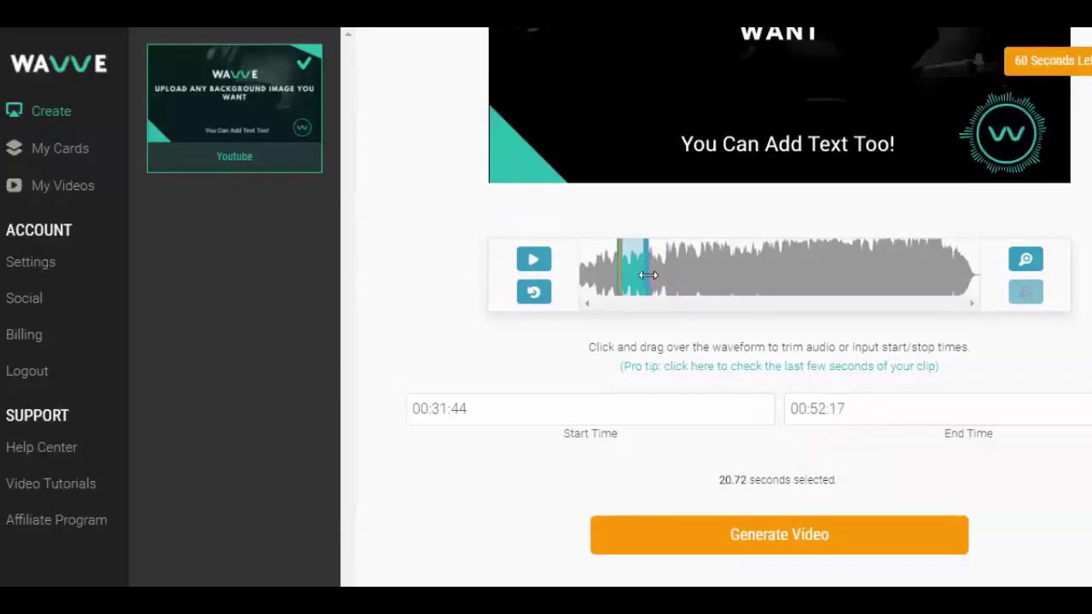
{"action": "left_click", "coordinate": [734, 534]}
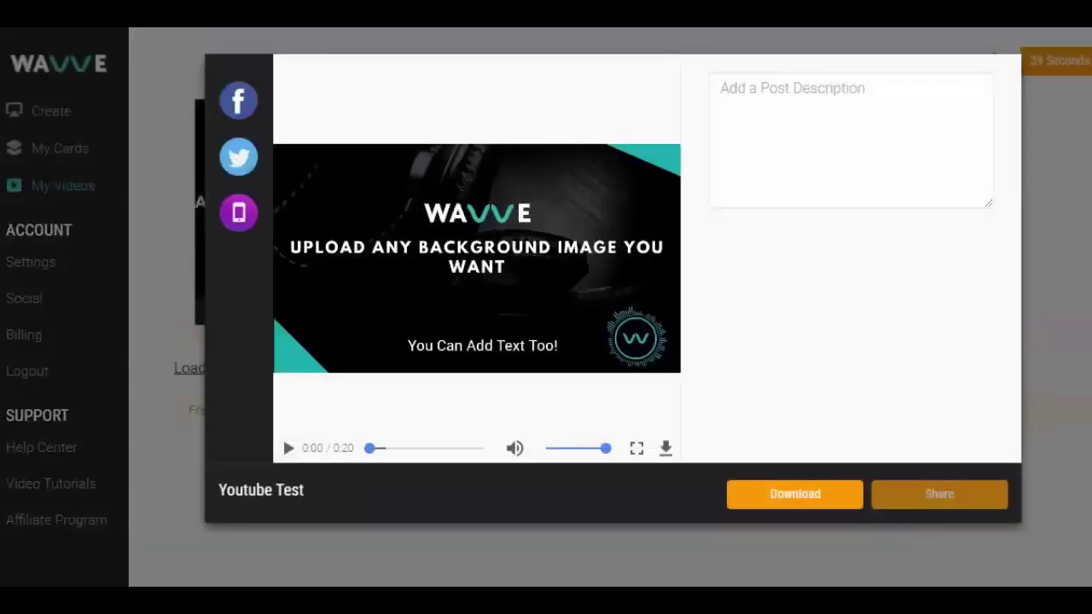
Step: Play and pause the Youtube Test preview, download the MP4, and close Movies & TV
{"action": "left_click", "coordinate": [288, 449]}
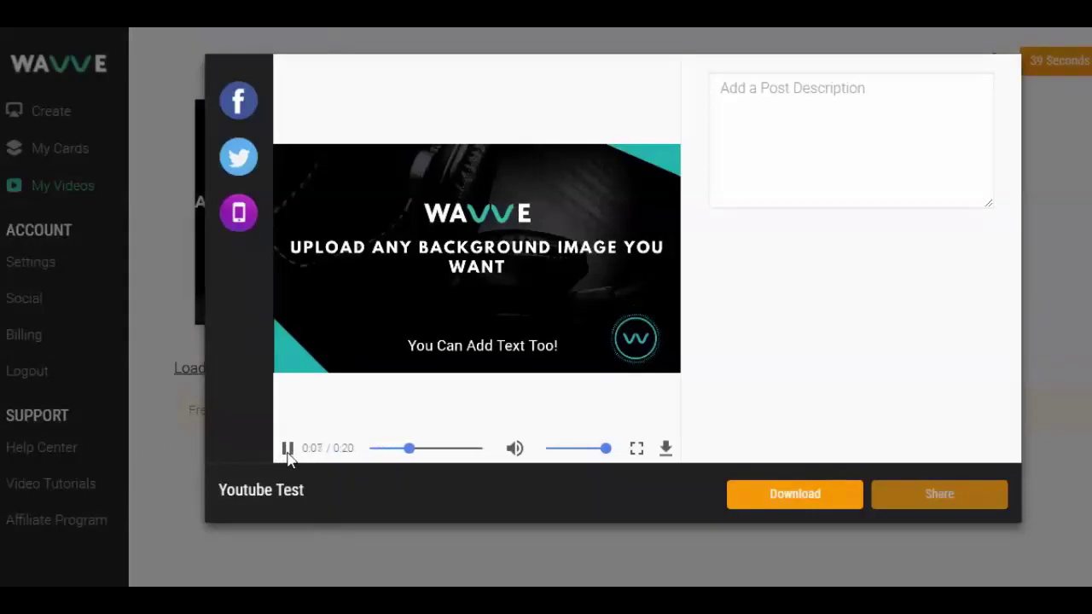
{"action": "left_click", "coordinate": [287, 449]}
{"action": "left_click", "coordinate": [668, 450]}
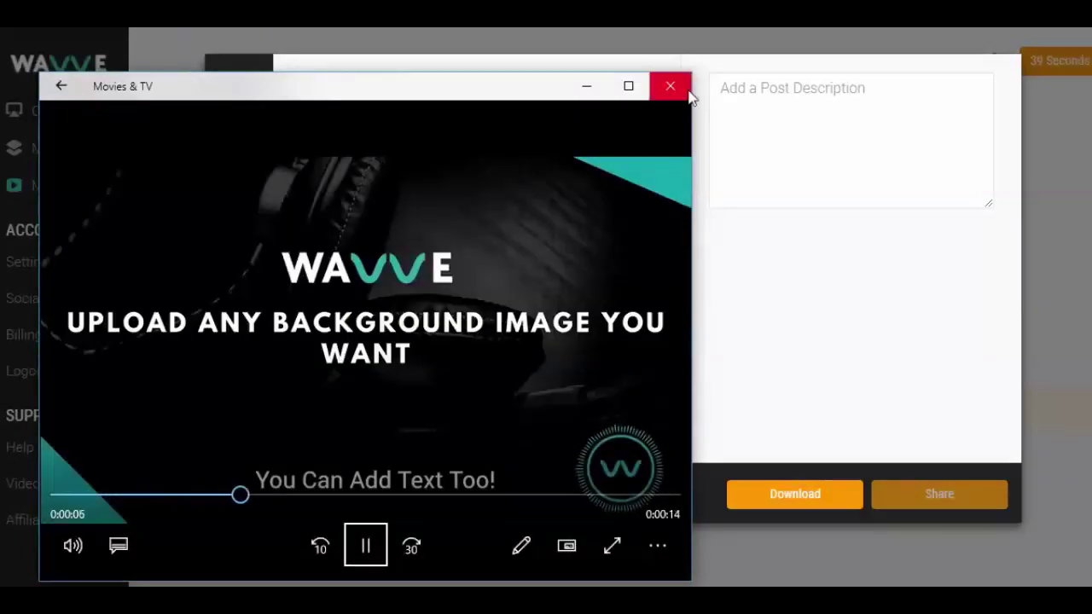
{"action": "left_click", "coordinate": [672, 86]}
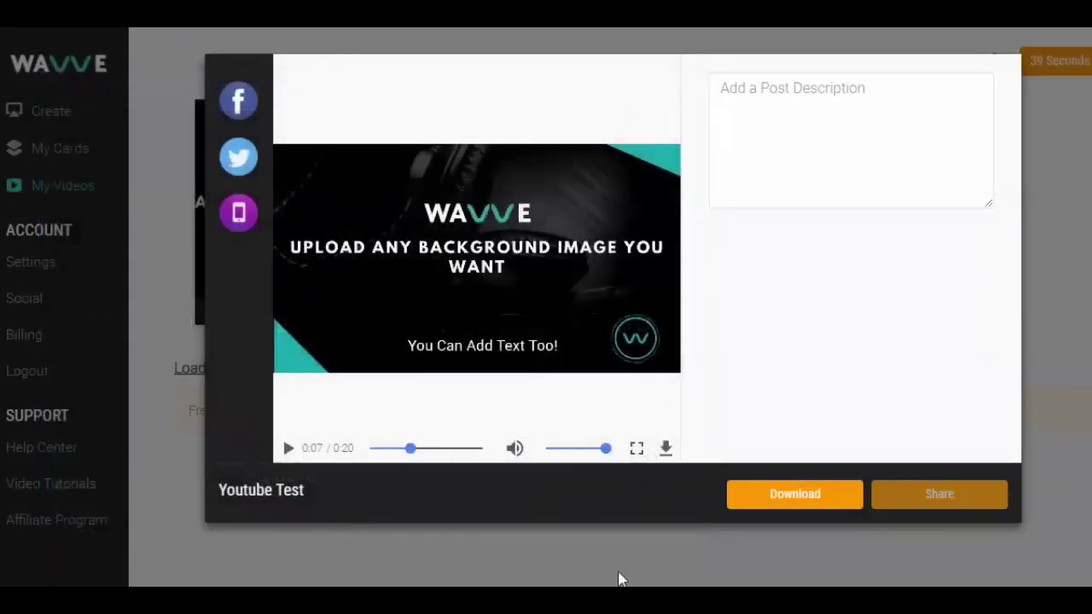